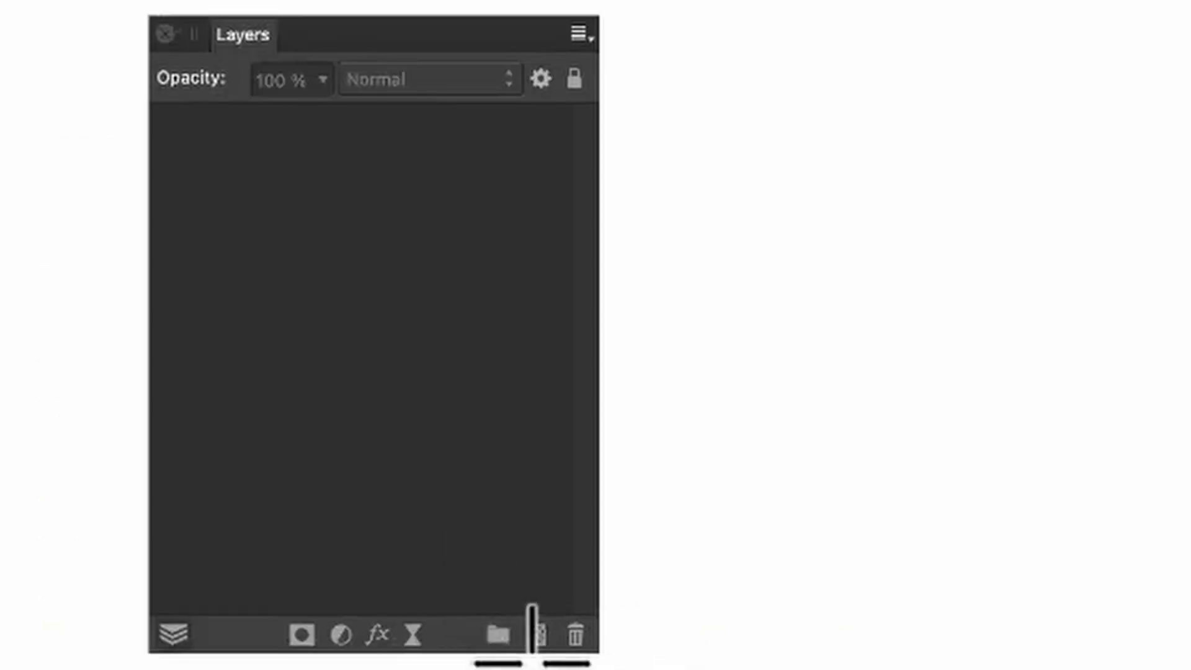
# - Add a new pixel layer and switch to the Rectangular Marquee Tool for a selection
pyautogui.click(538, 635)
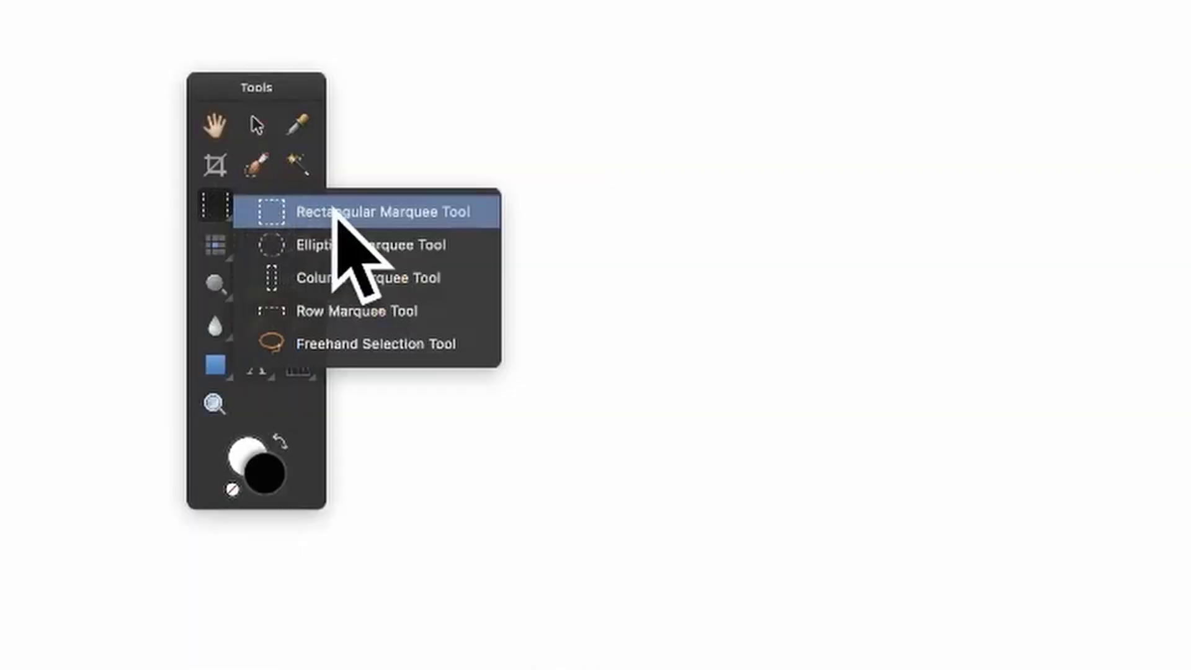
pyautogui.click(336, 213)
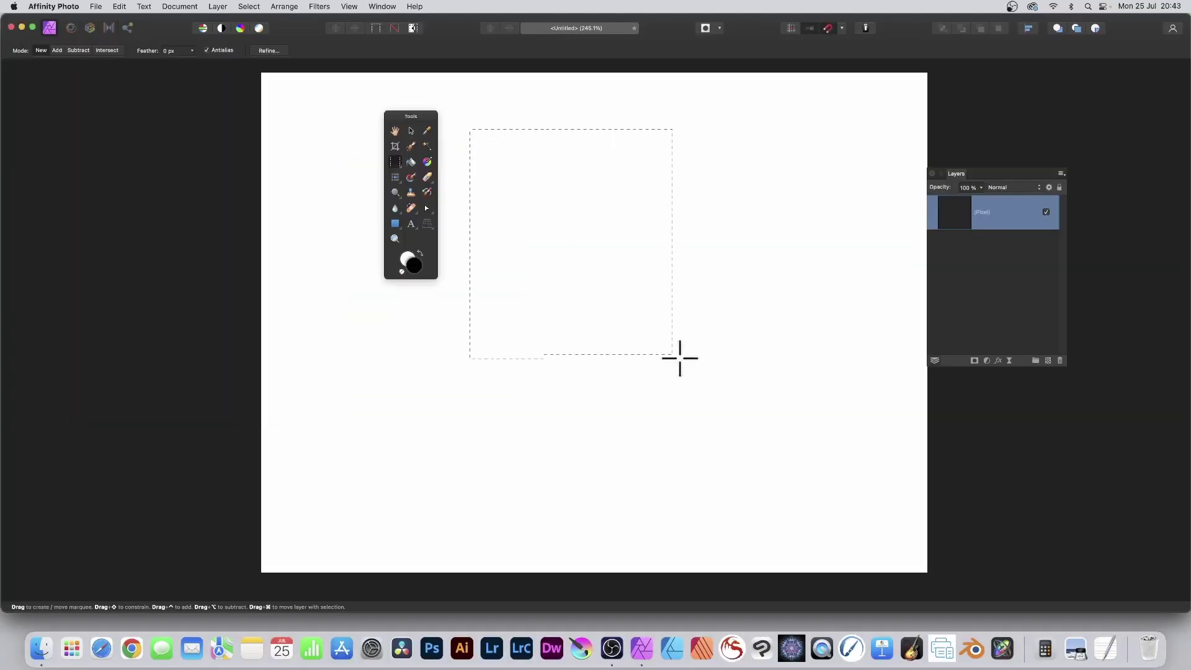
# - Fill the selection with a custom purple colour and raise the colour's Noise slider
pyautogui.click(119, 7)
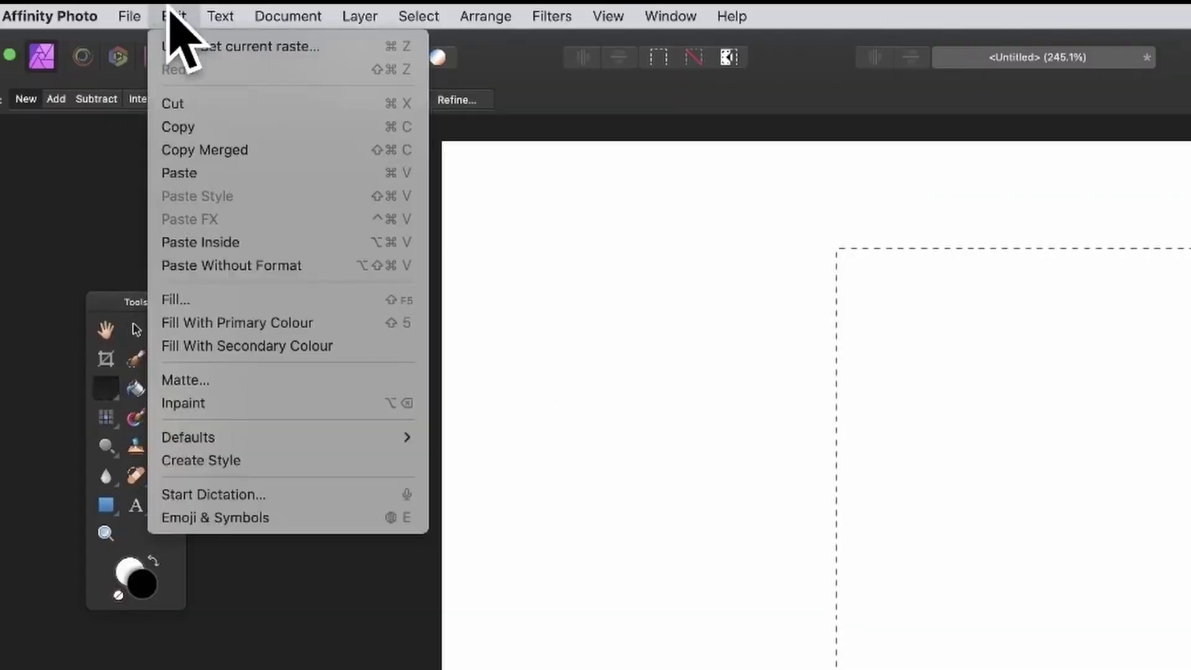
pyautogui.click(205, 299)
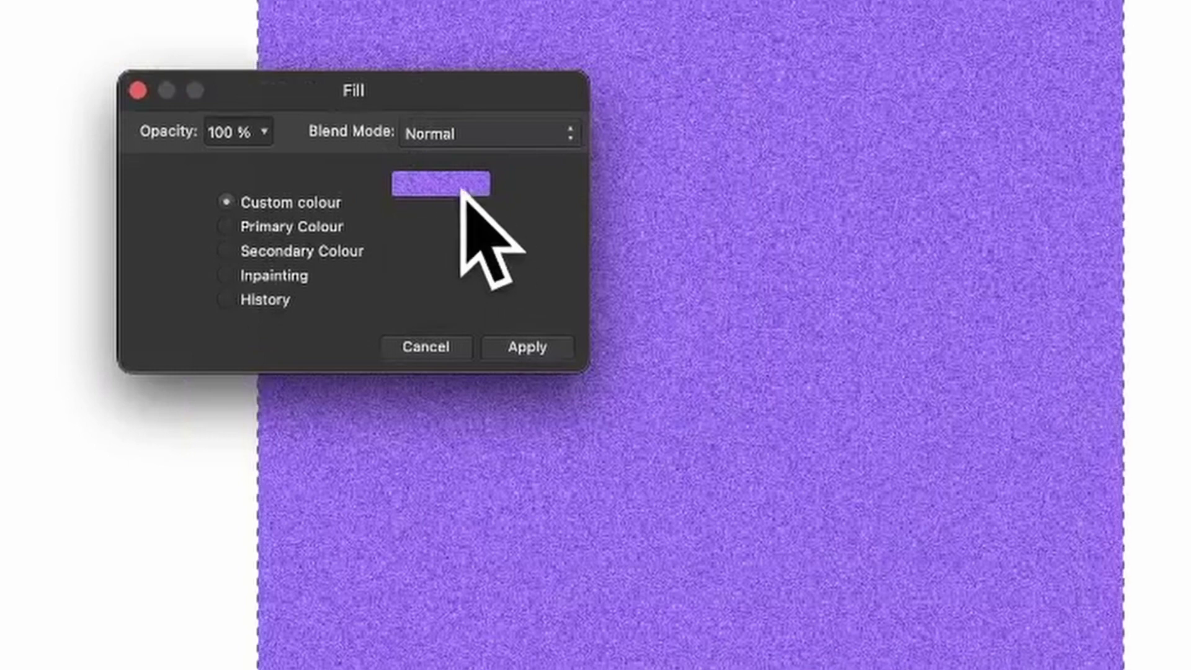
pyautogui.click(456, 184)
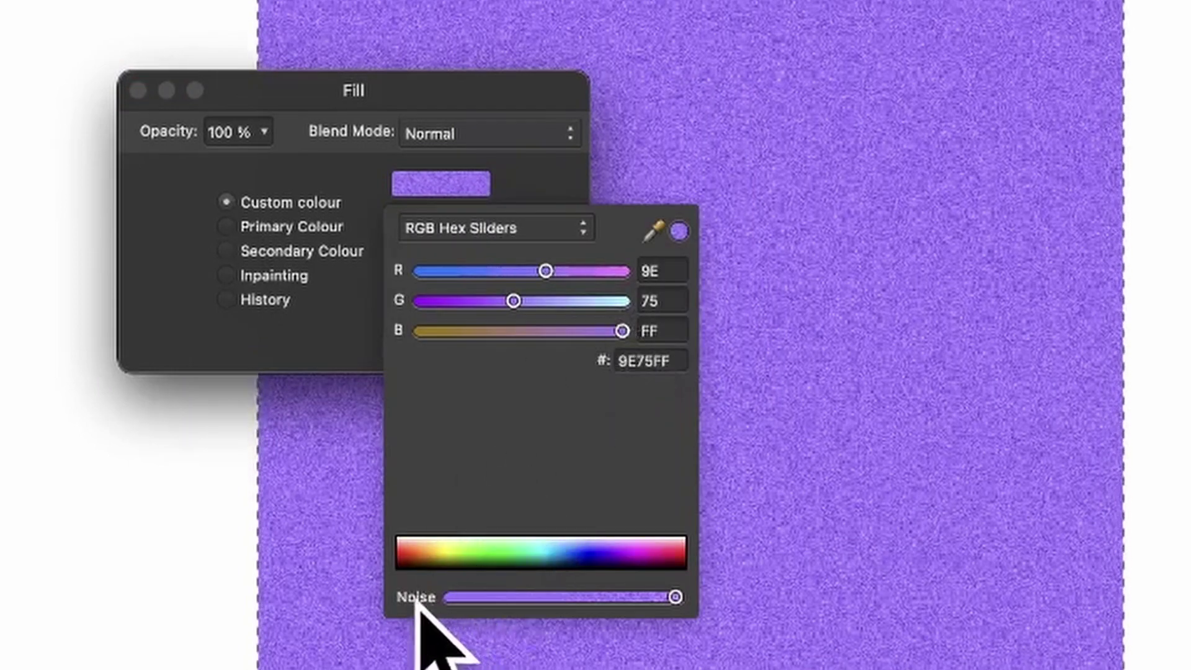
pyautogui.moveTo(674, 596)
pyautogui.mouseDown()
pyautogui.moveTo(495, 572)
pyautogui.moveTo(761, 614)
pyautogui.mouseUp()
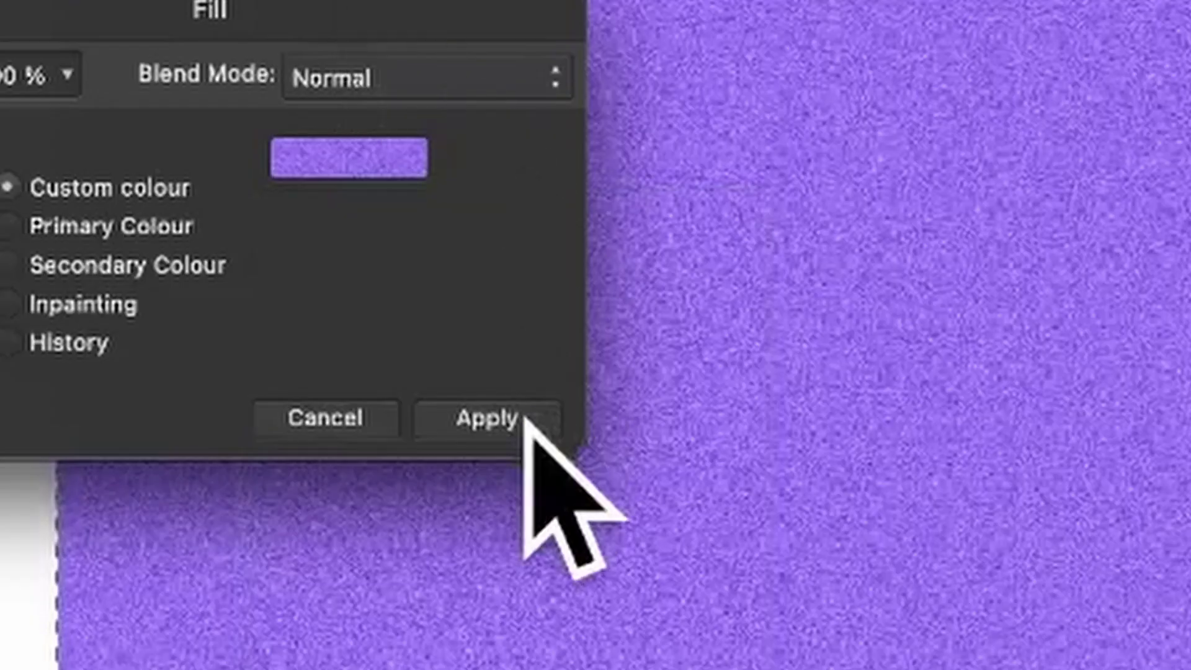
pyautogui.click(539, 346)
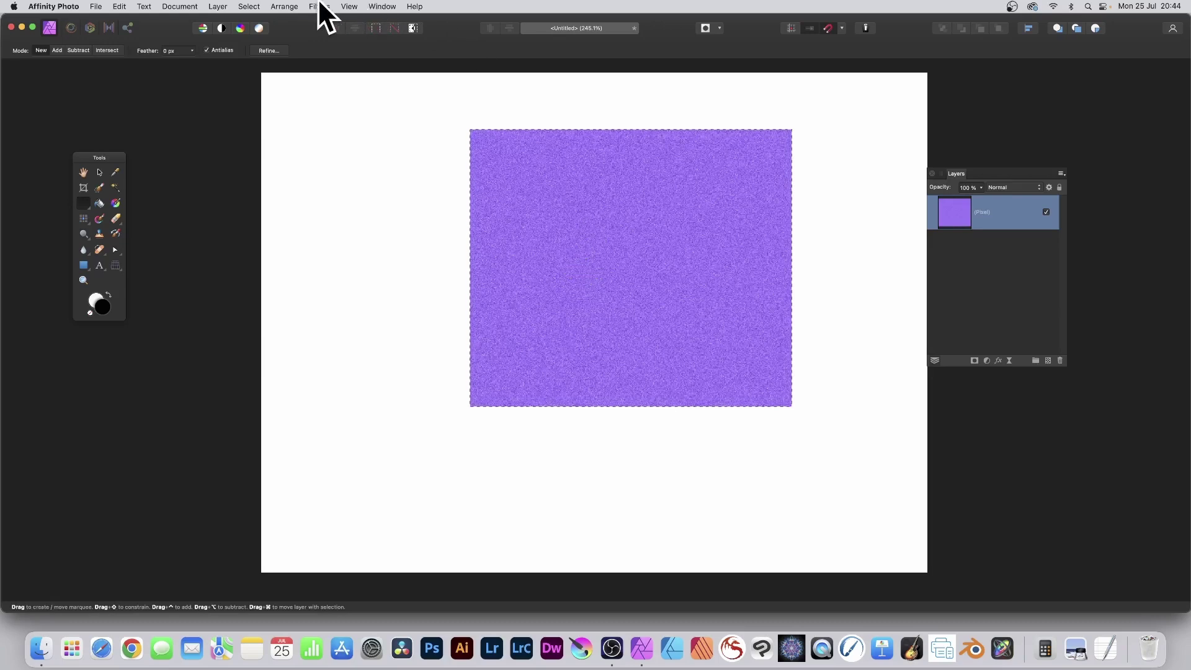
# - Apply Add Noise at full intensity, then repeat it several times for heavier grain
pyautogui.click(319, 7)
pyautogui.moveTo(179, 211)
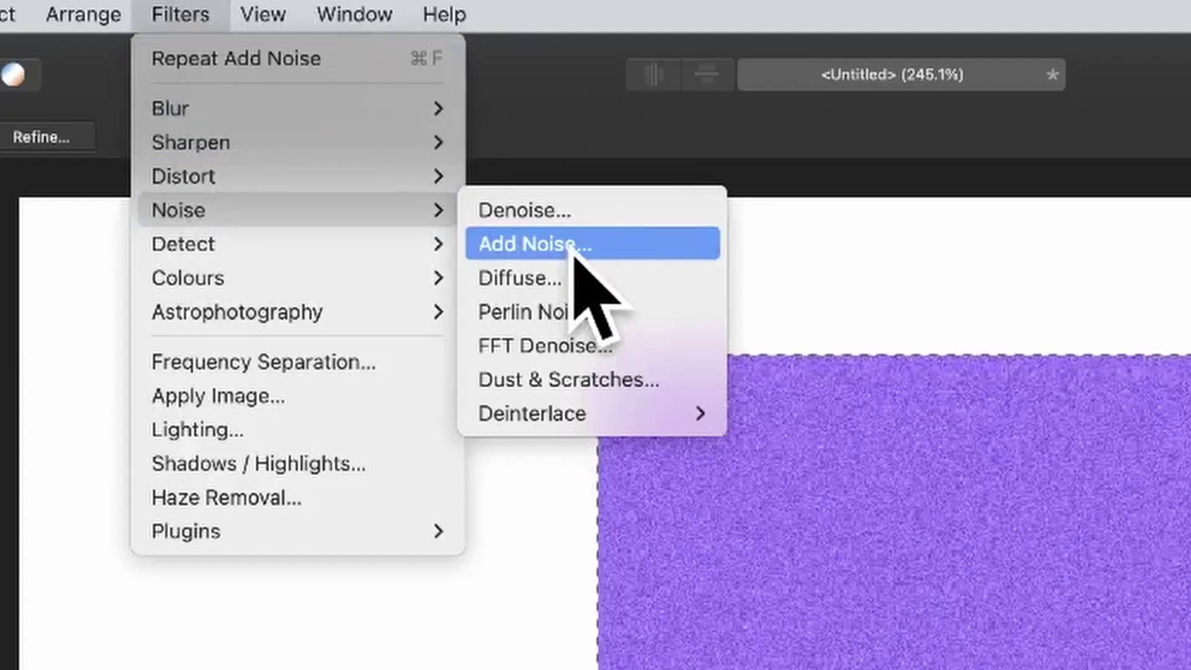
pyautogui.click(572, 245)
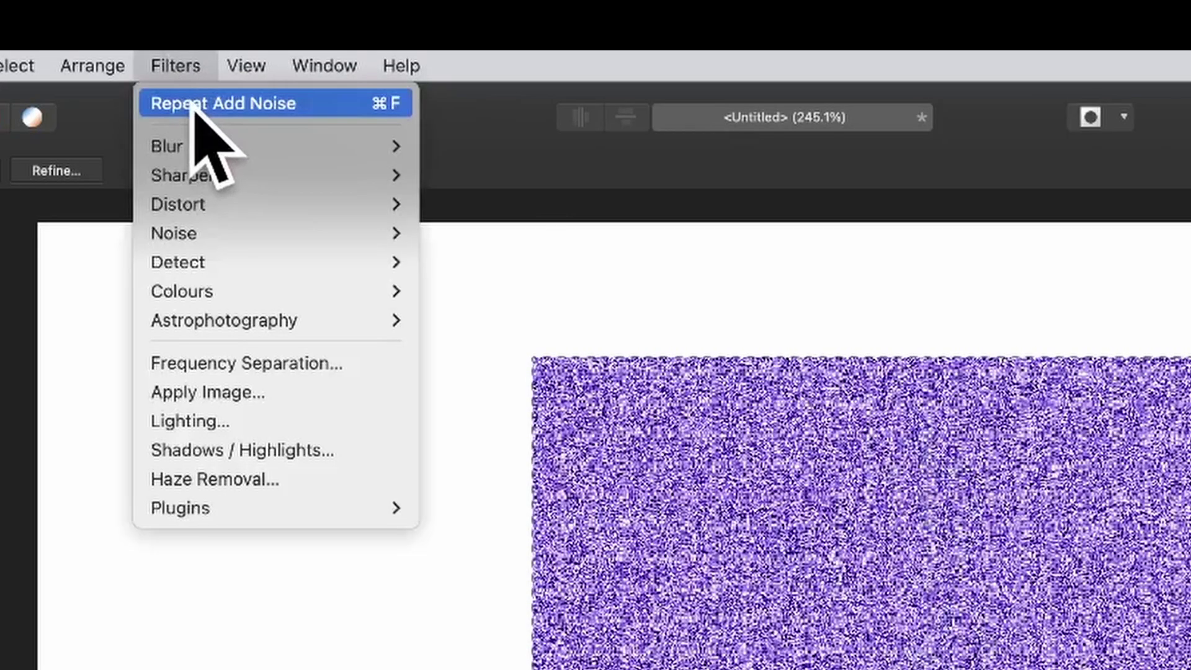
pyautogui.click(194, 105)
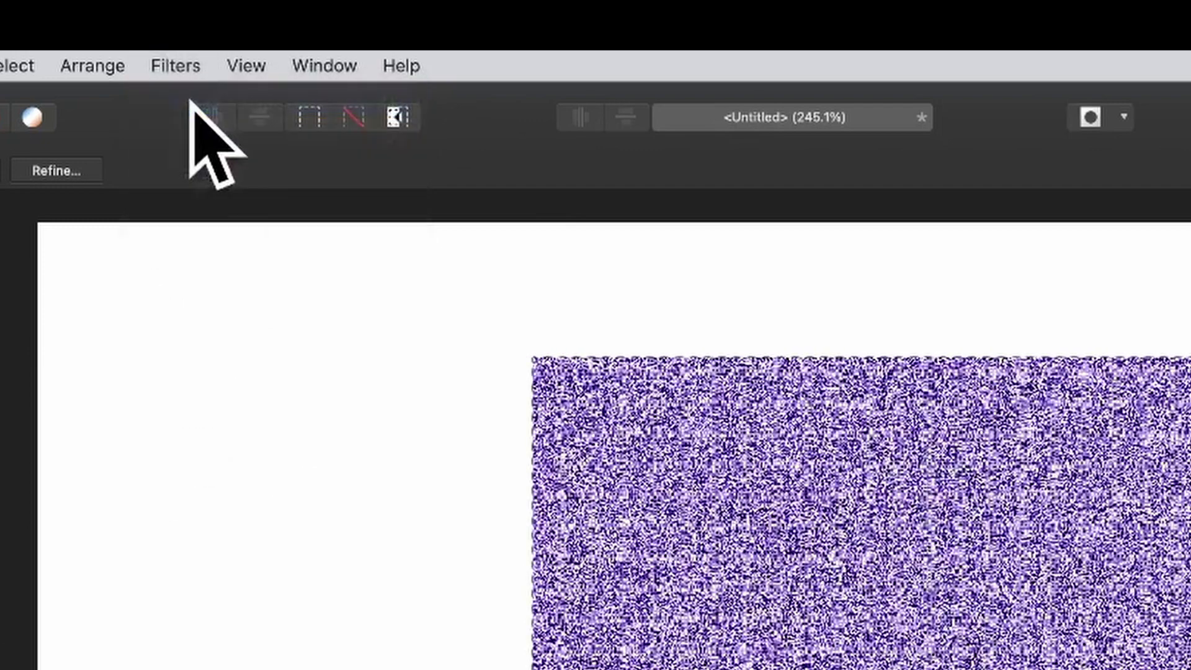
pyautogui.click(163, 65)
pyautogui.click(157, 102)
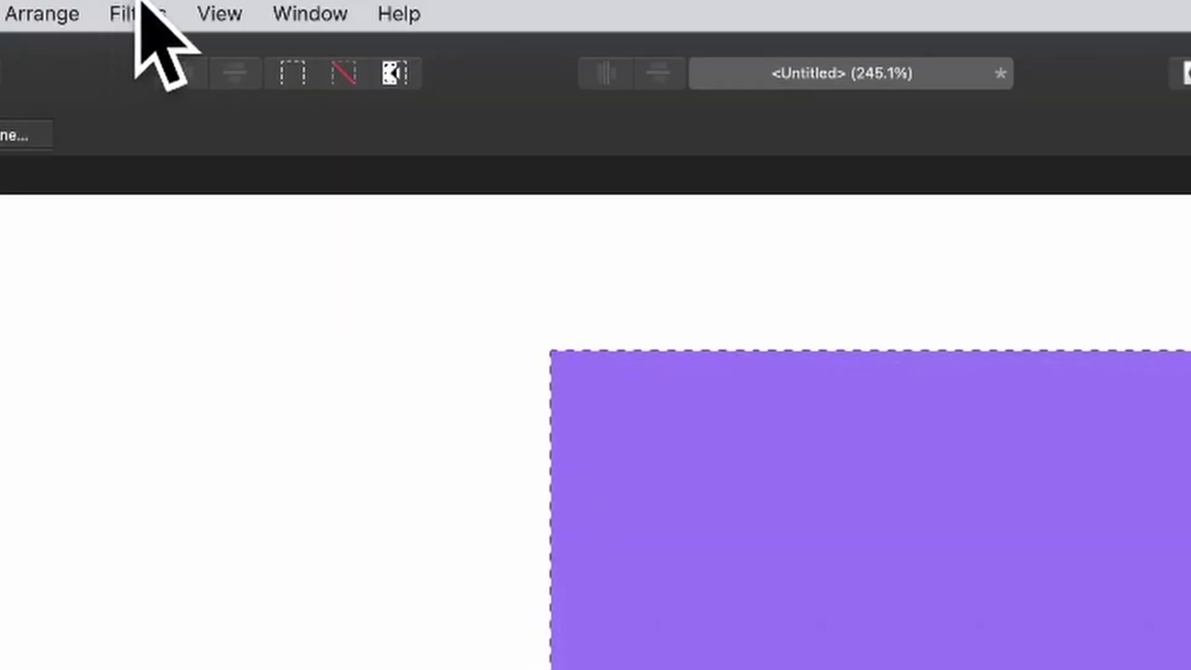
# - Apply the Diffuse noise filter at full intensity to the purple area
pyautogui.click(140, 13)
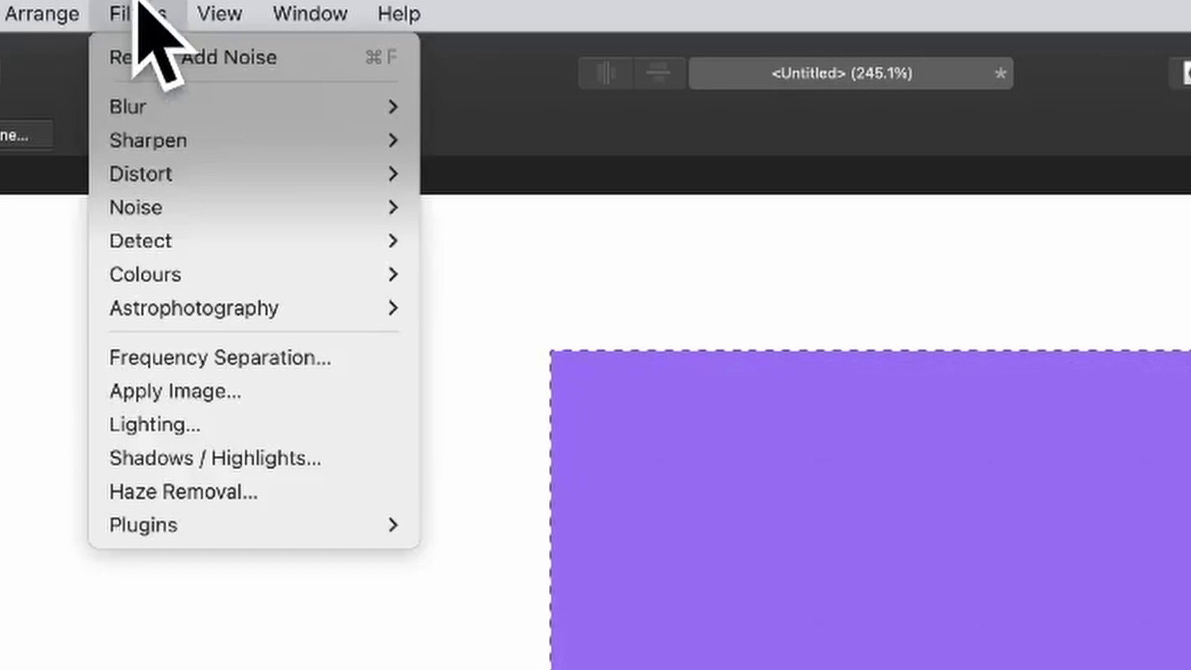
pyautogui.moveTo(136, 206)
pyautogui.click(538, 277)
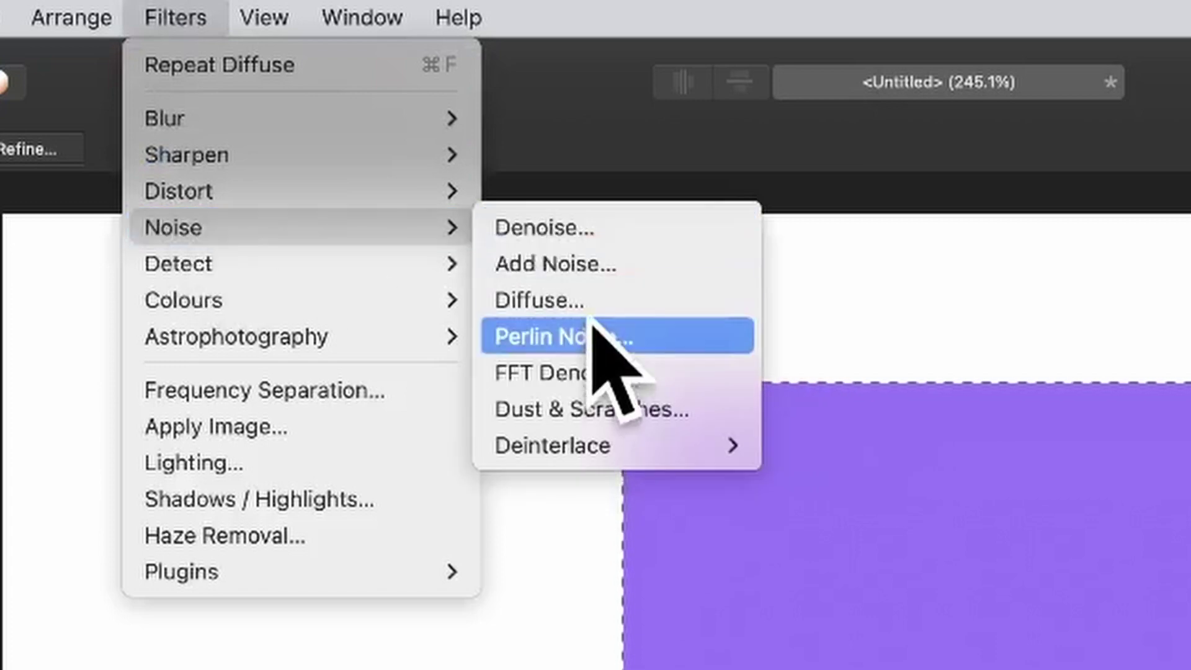
# - Apply Perlin Noise (Octaves 3, Zoom 12.7, Persistence 60.3, Multiply), then repeat it
pyautogui.click(595, 334)
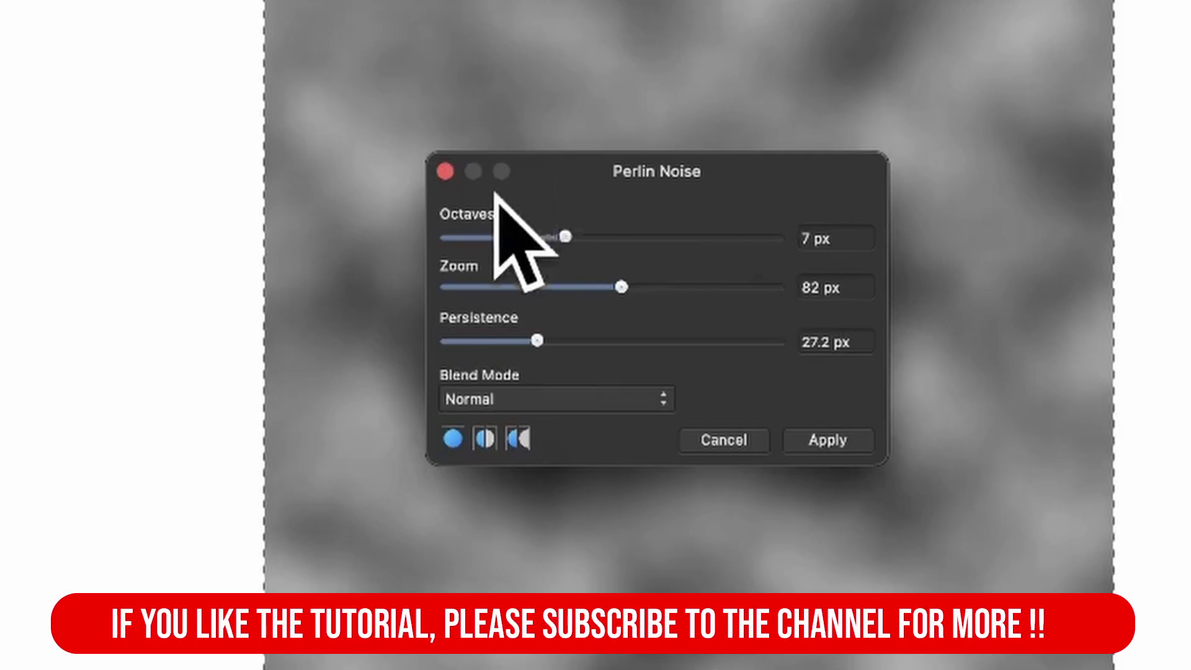
pyautogui.moveTo(565, 237); pyautogui.dragTo(469, 238)
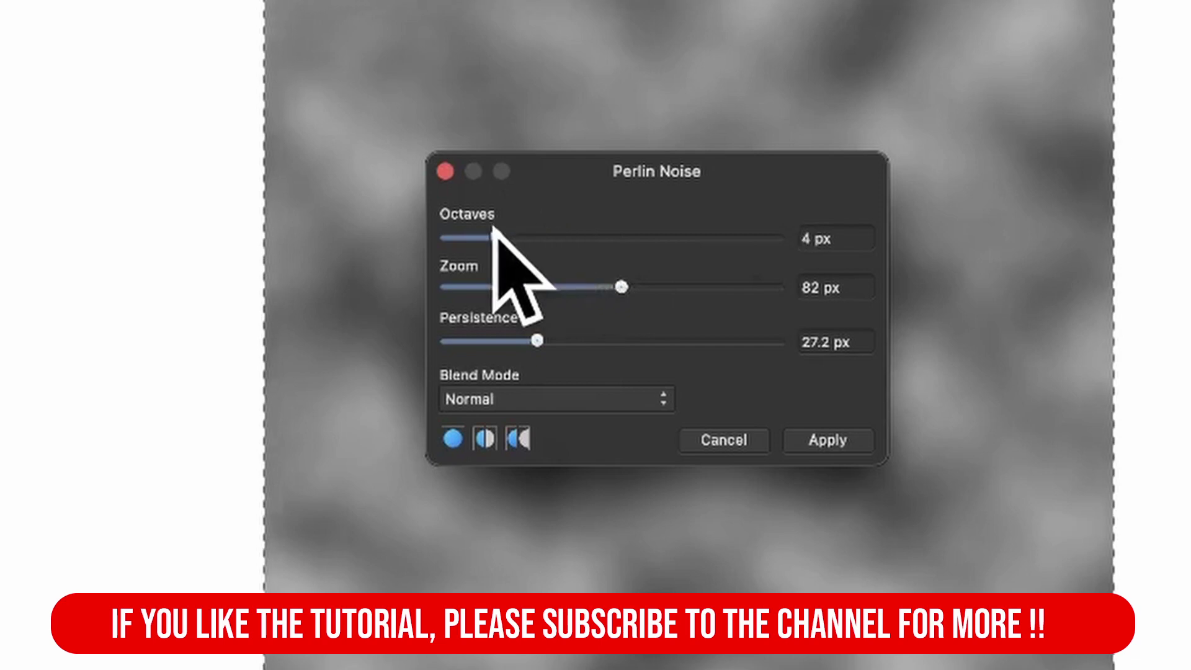
pyautogui.moveTo(623, 286); pyautogui.dragTo(486, 286)
pyautogui.moveTo(536, 341)
pyautogui.mouseDown()
pyautogui.moveTo(459, 342)
pyautogui.moveTo(646, 342)
pyautogui.mouseUp()
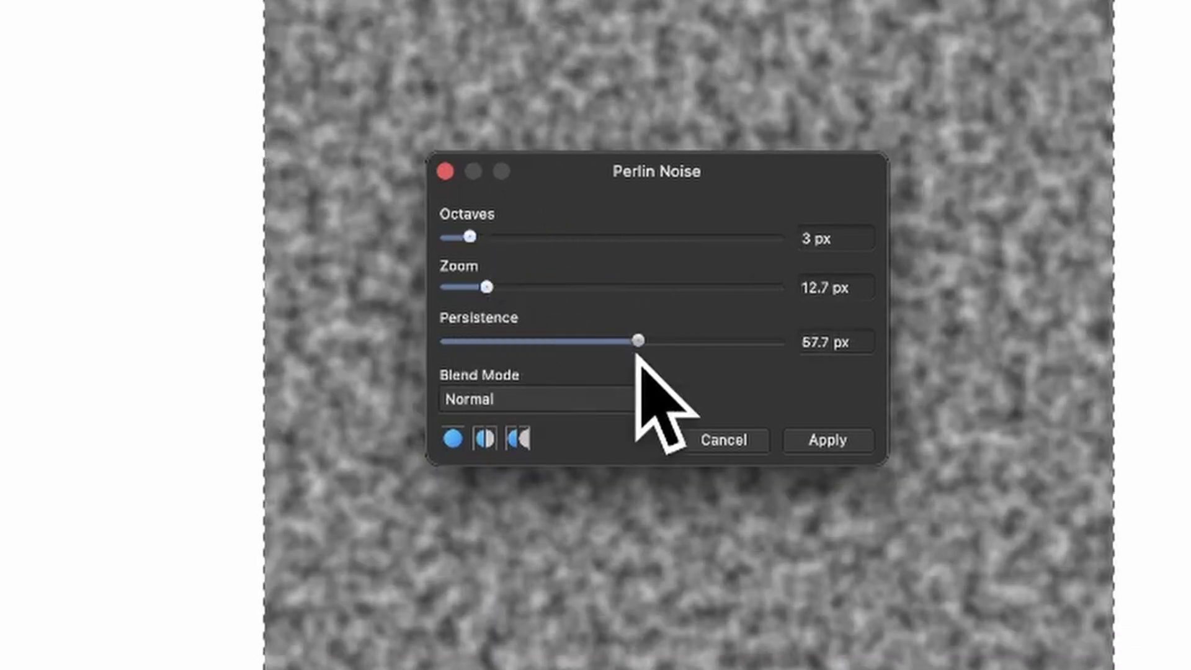
pyautogui.click(553, 400)
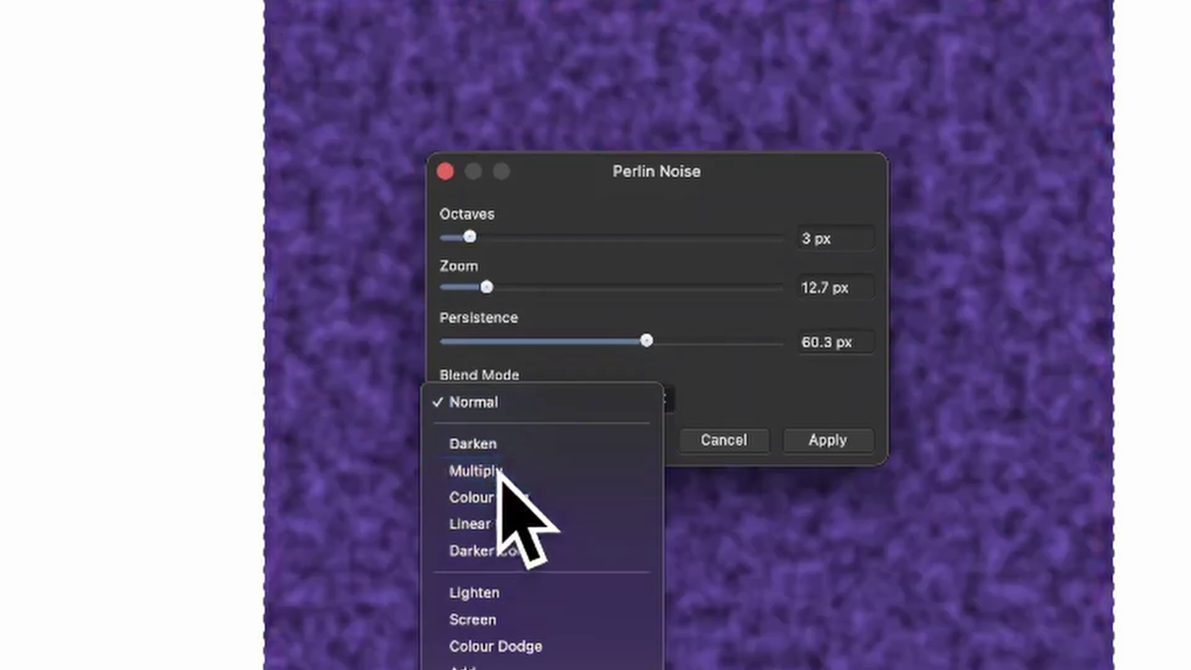
pyautogui.click(498, 470)
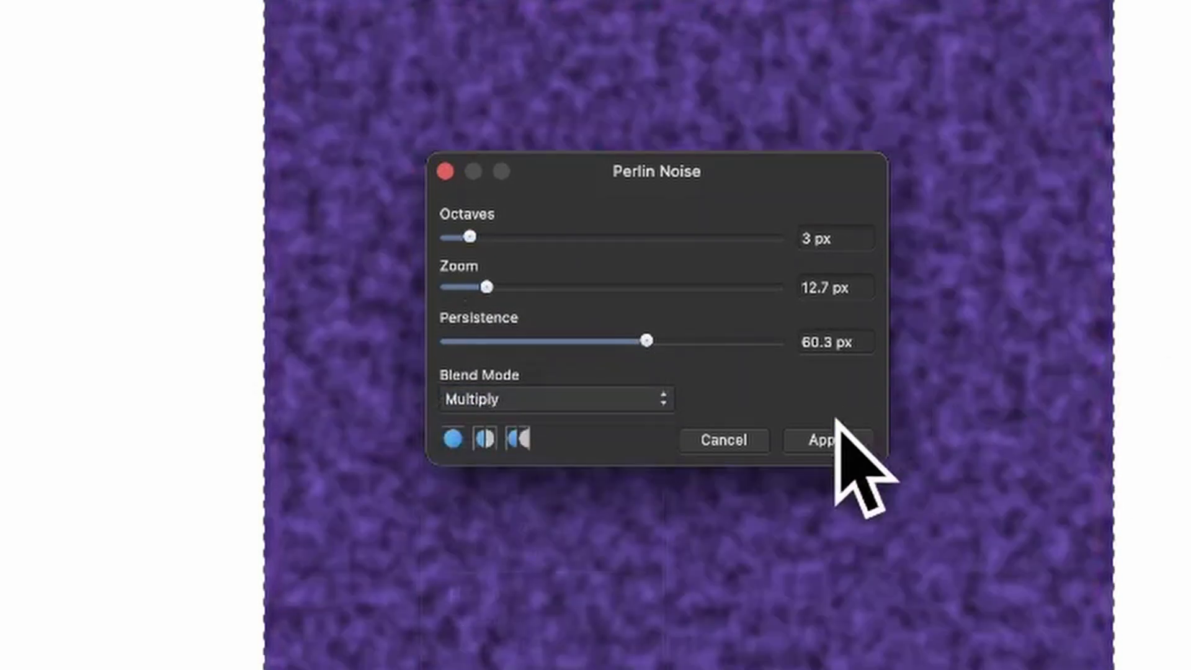
pyautogui.click(828, 440)
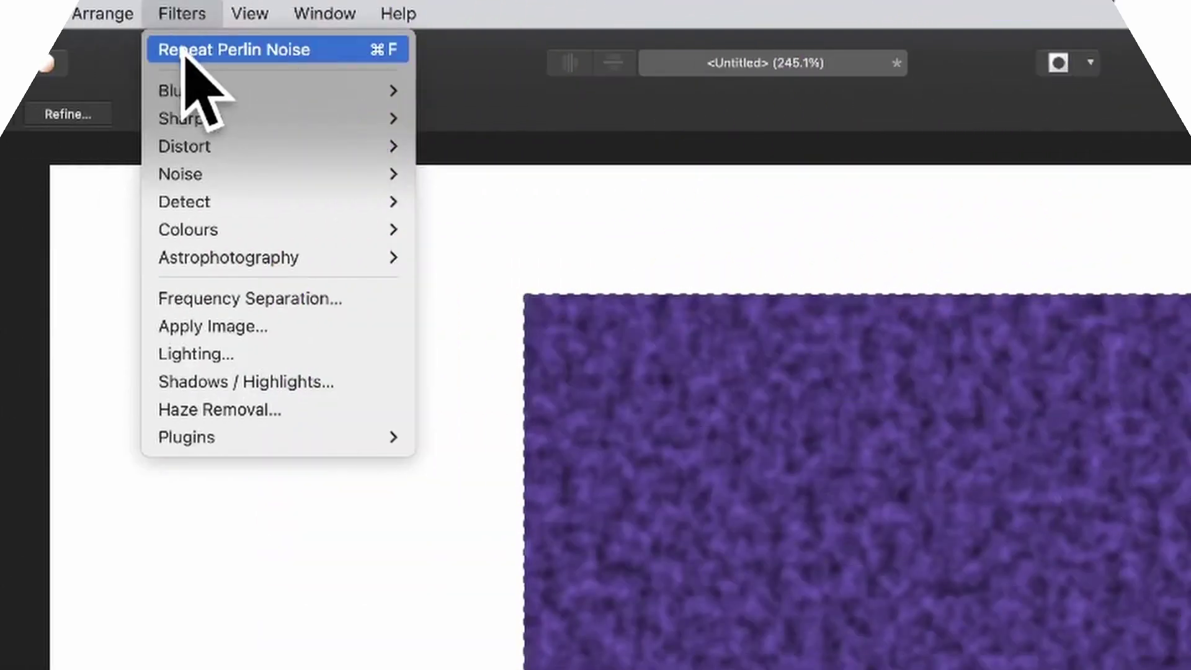
pyautogui.click(182, 48)
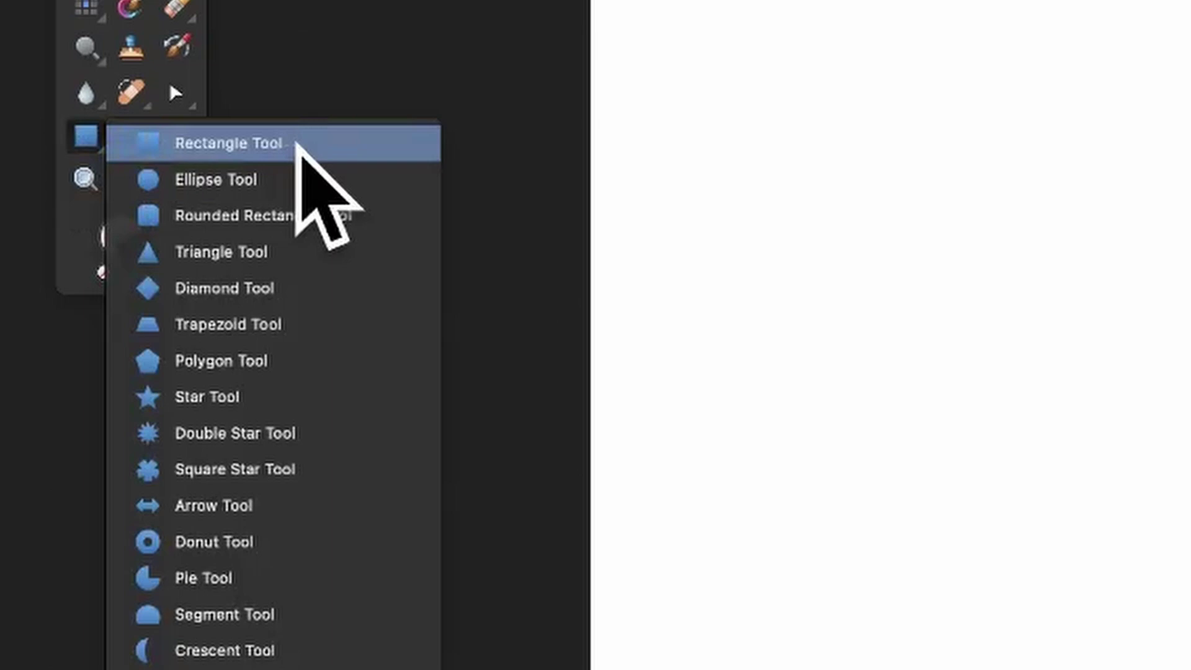
# - Draw a rectangle with the Rectangle Tool and give it a blue fill
pyautogui.click(296, 145)
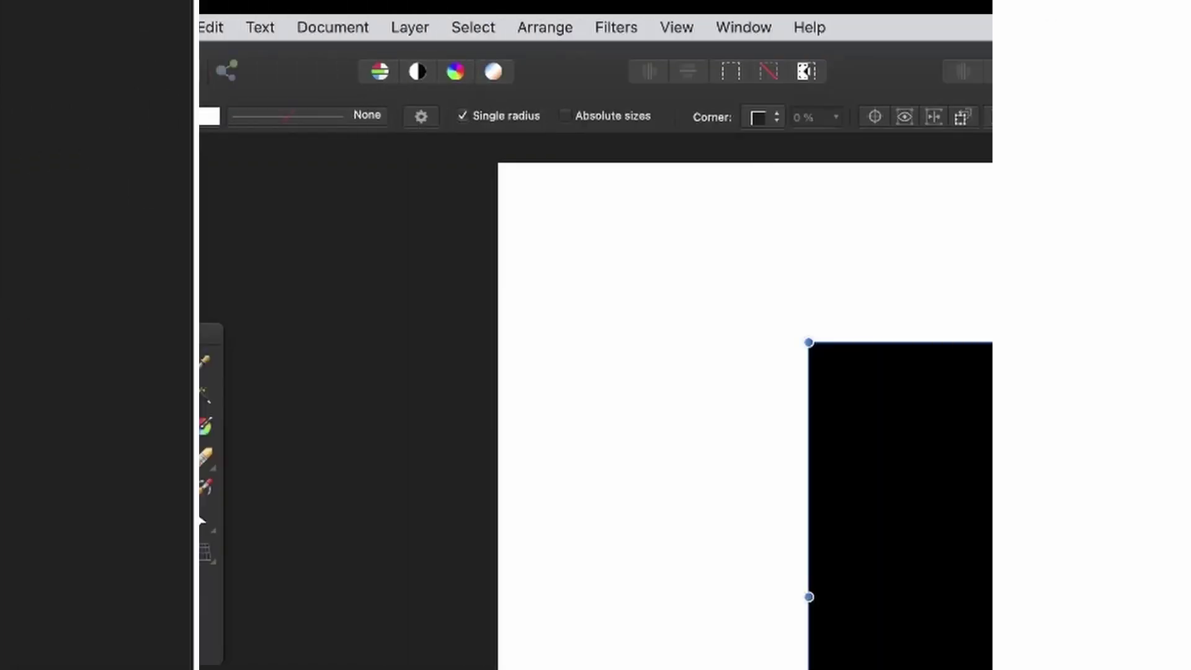
pyautogui.click(267, 303)
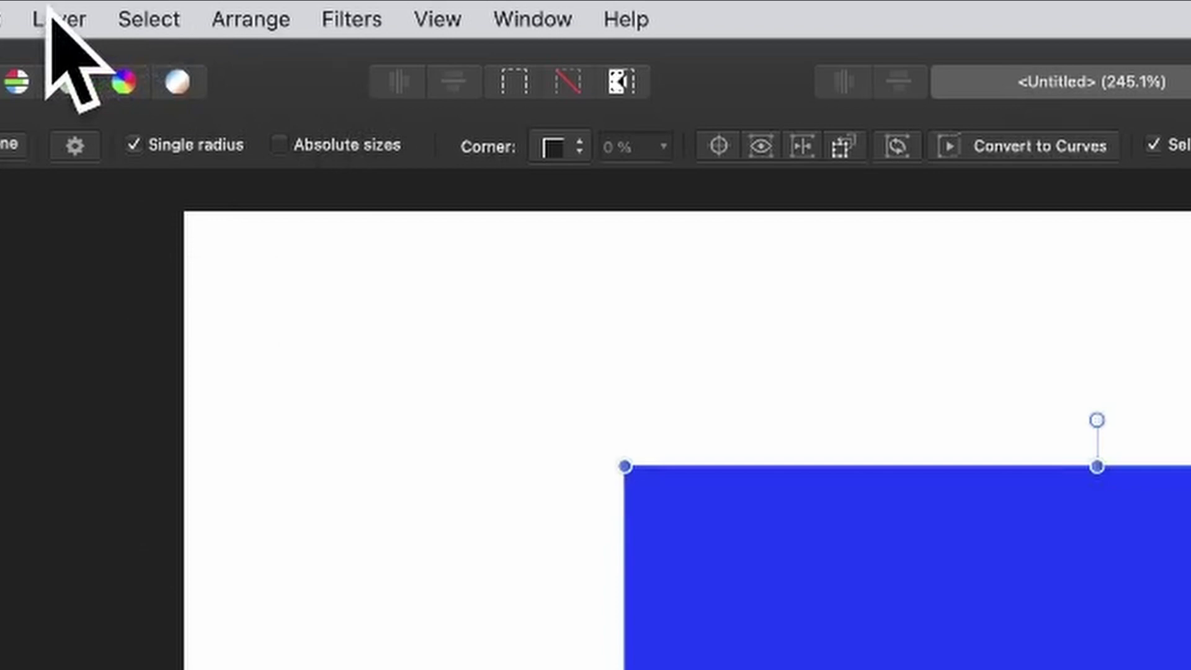
pyautogui.click(57, 20)
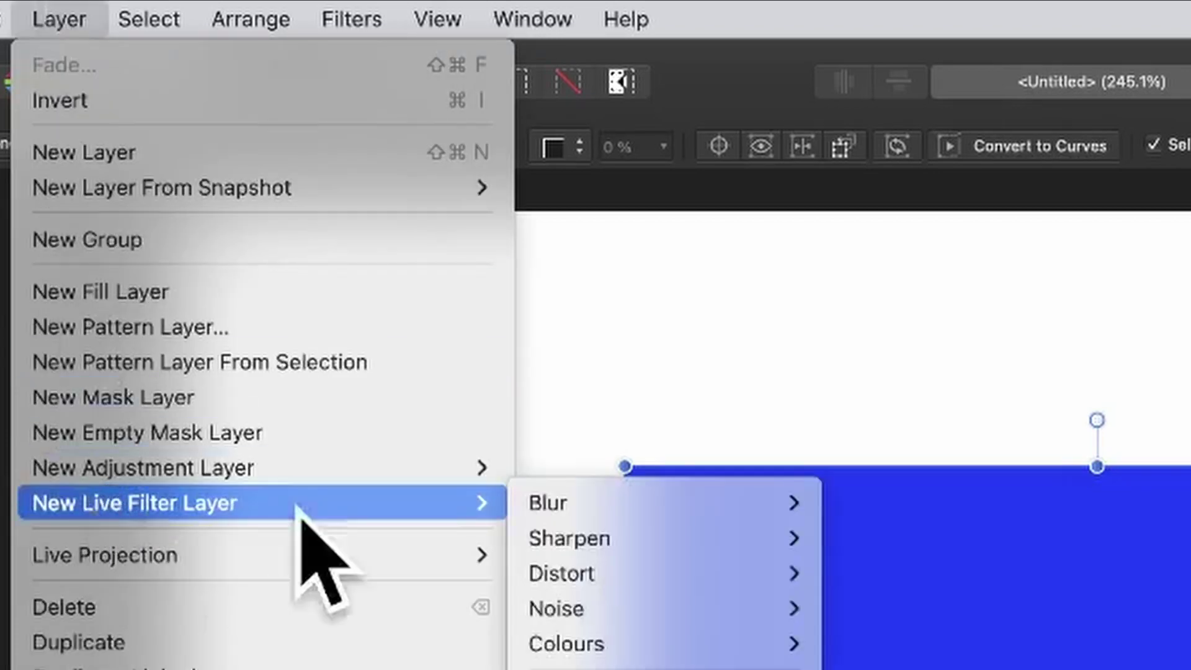
pyautogui.moveTo(135, 503)
pyautogui.moveTo(557, 609)
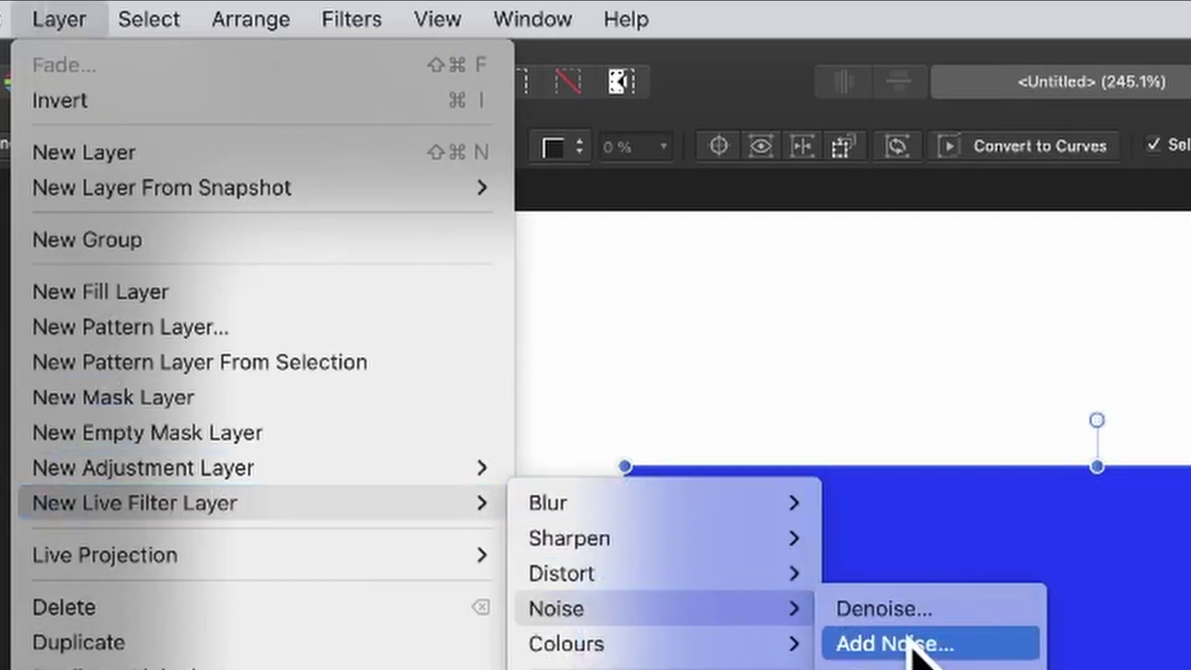
# - Add a live Add Noise filter layer at about 94% intensity and select it
pyautogui.click(908, 649)
pyautogui.moveTo(302, 288); pyautogui.dragTo(627, 288)
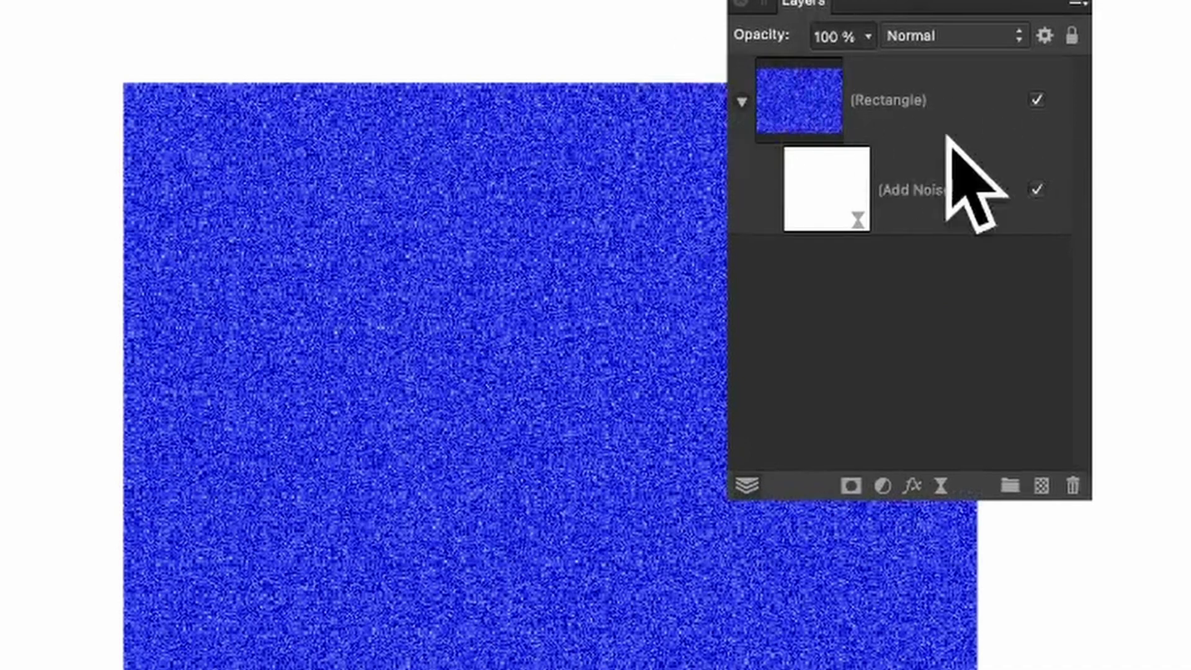
pyautogui.click(838, 191)
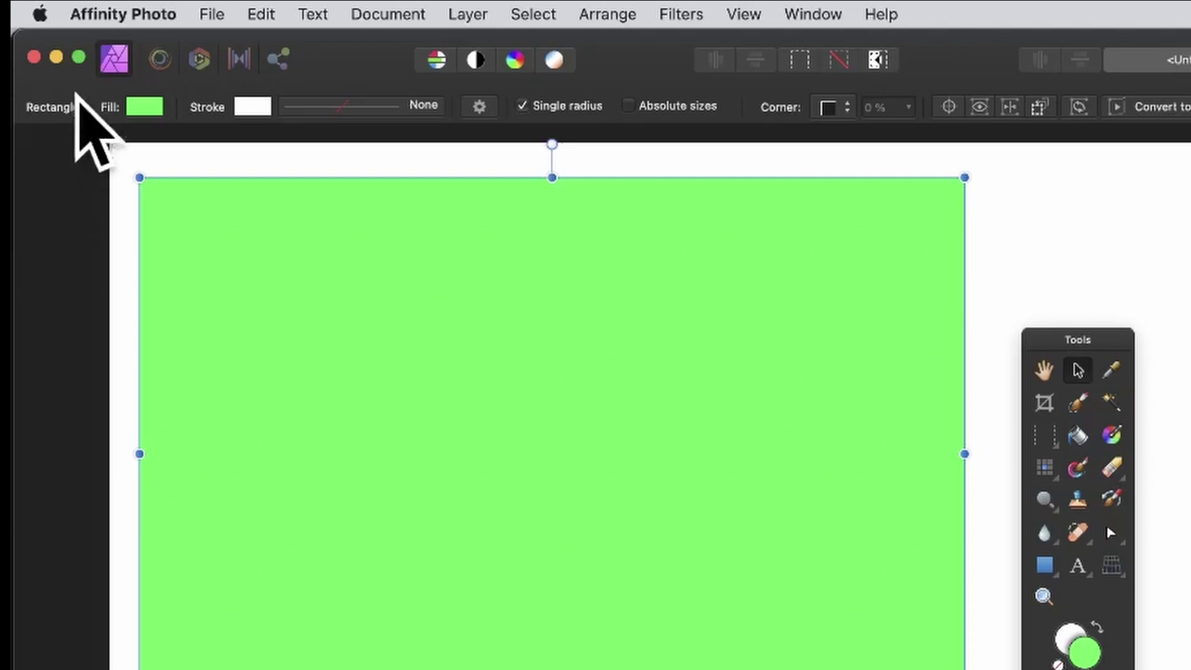
# - Switch the green fill's Opacity control to Noise and drag Noise to maximum
pyautogui.click(146, 110)
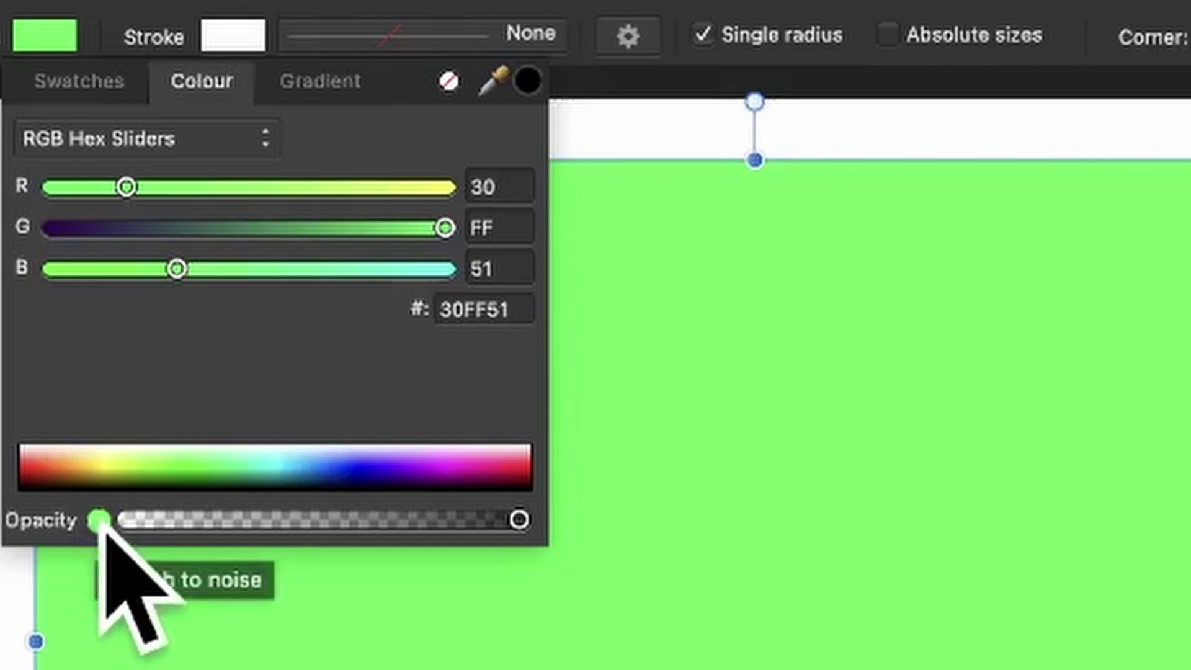
pyautogui.click(100, 521)
pyautogui.moveTo(128, 519); pyautogui.dragTo(518, 520)
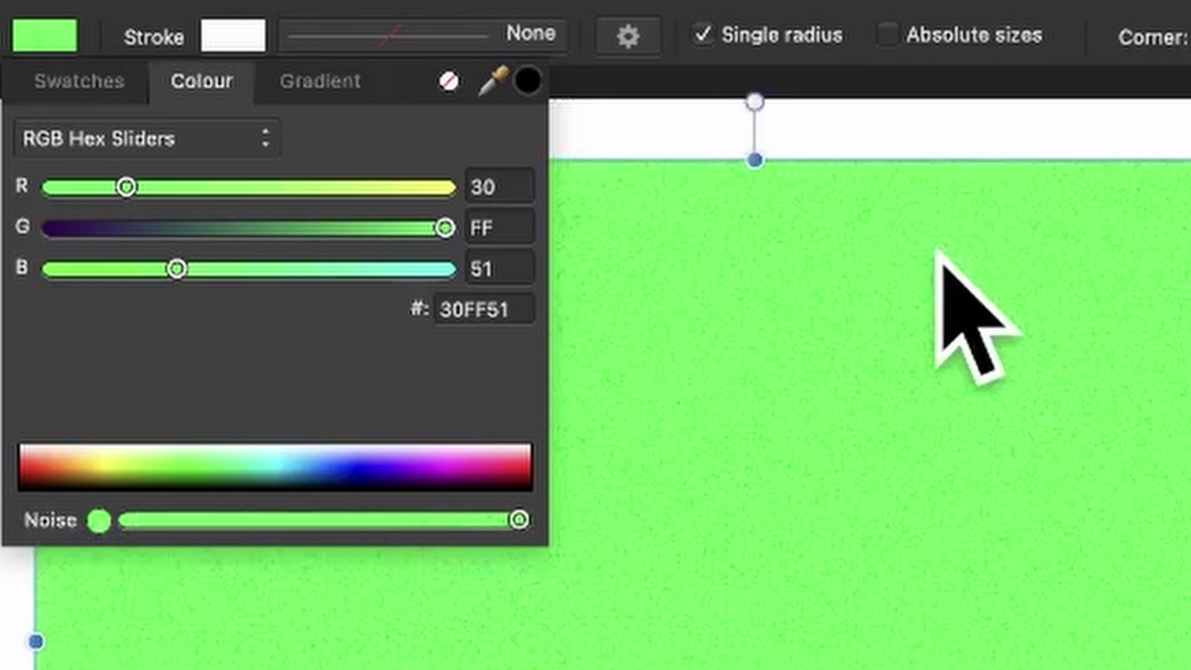